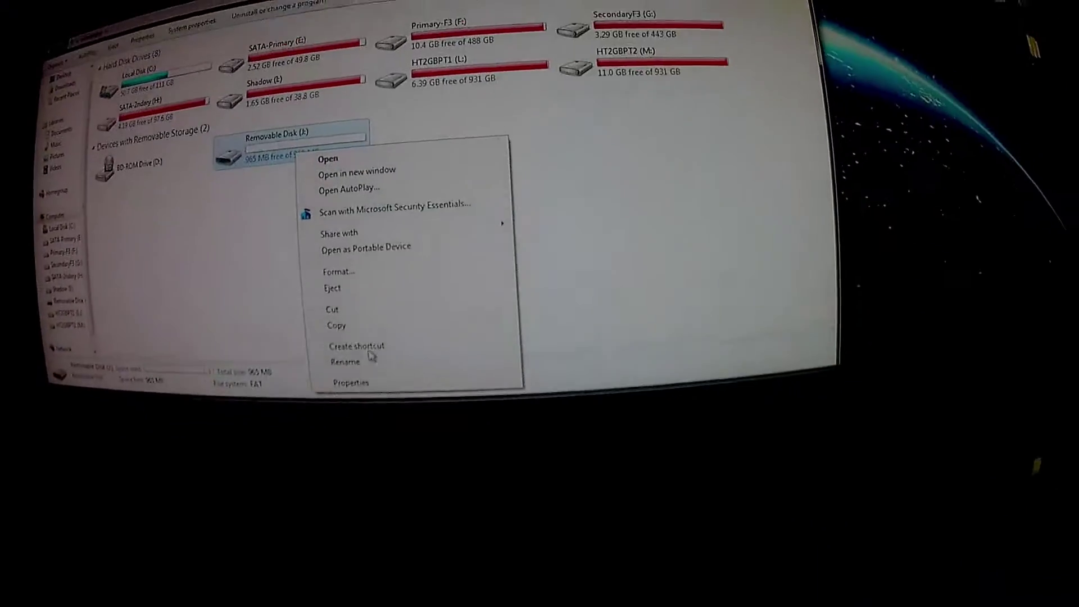
Step: Quick-format Removable Disk (J:) as FAT32 with the label X7
left_click(379, 370)
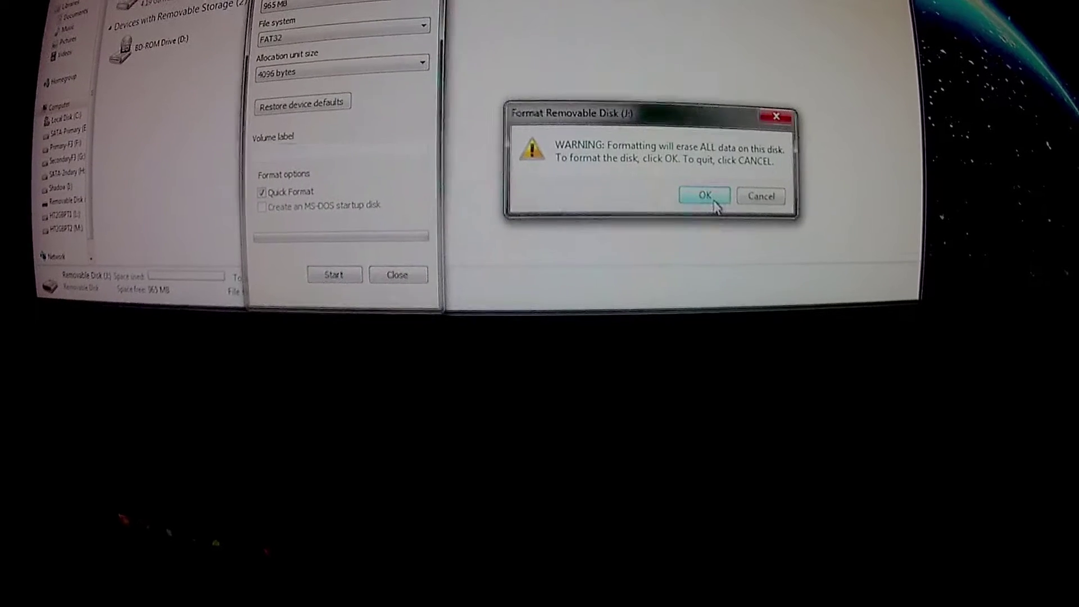
left_click(708, 199)
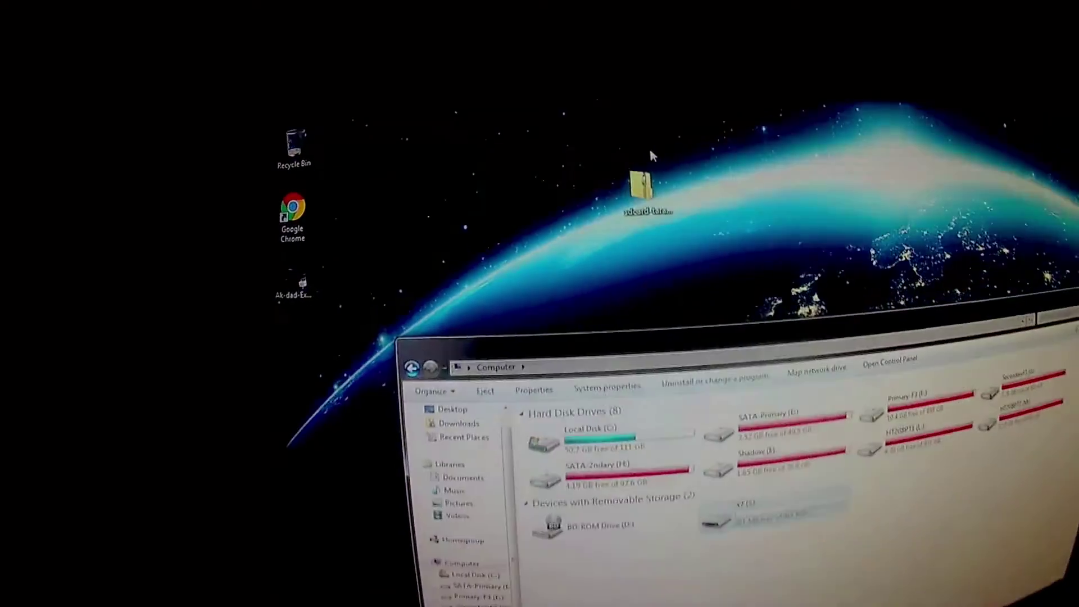
Step: Open the sdcard-taranis-x7-2.2V0005 zip from the desktop to show its folders
left_click(643, 188)
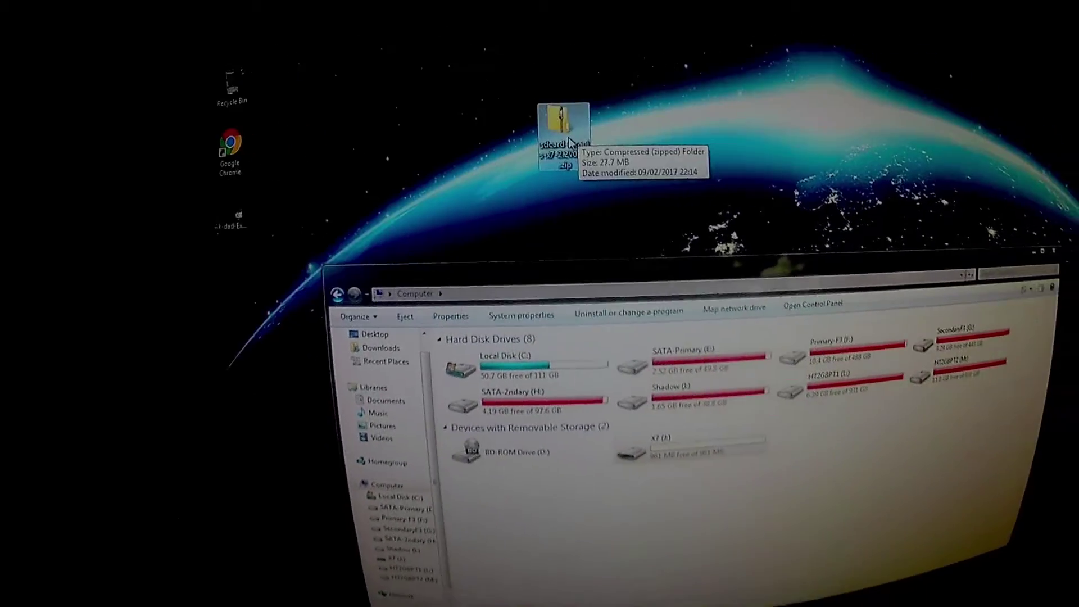
double_click(650, 135)
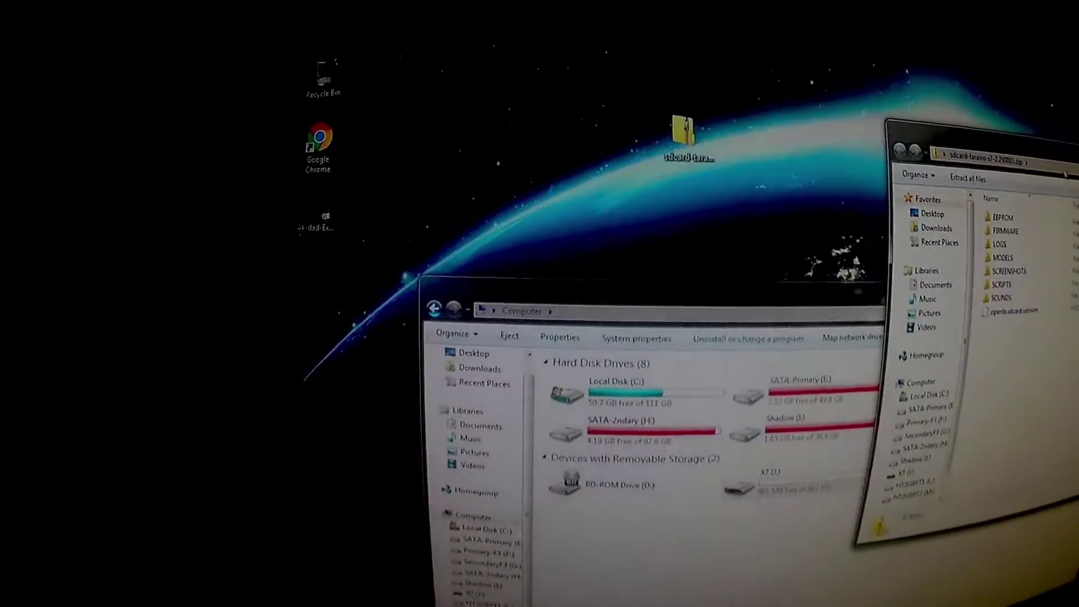
Step: Open the X7 (J:) drive as the destination for the SD card folders
left_click(812, 474)
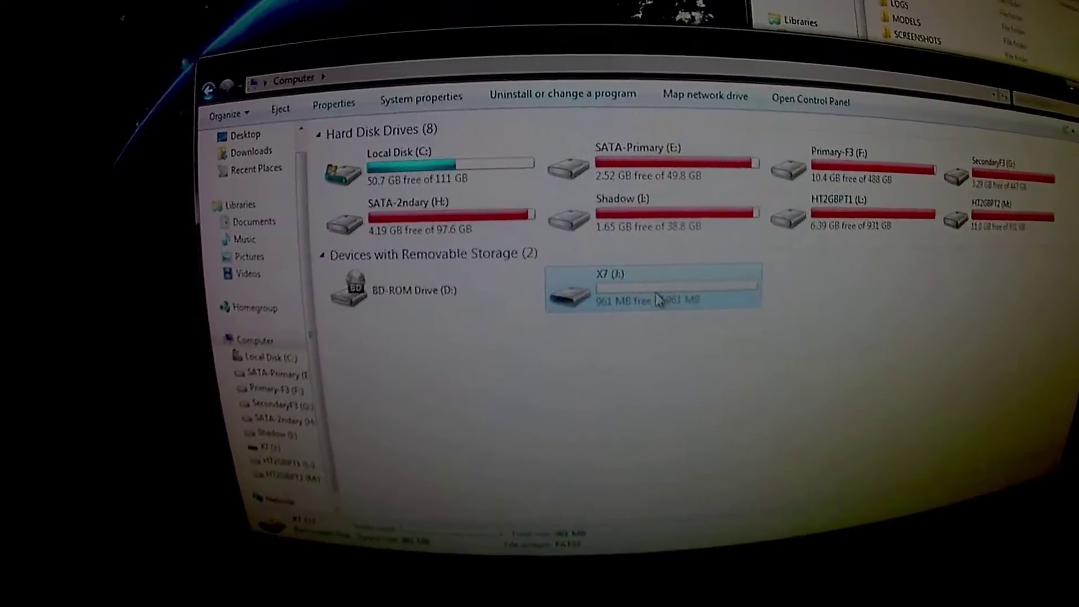
double_click(583, 286)
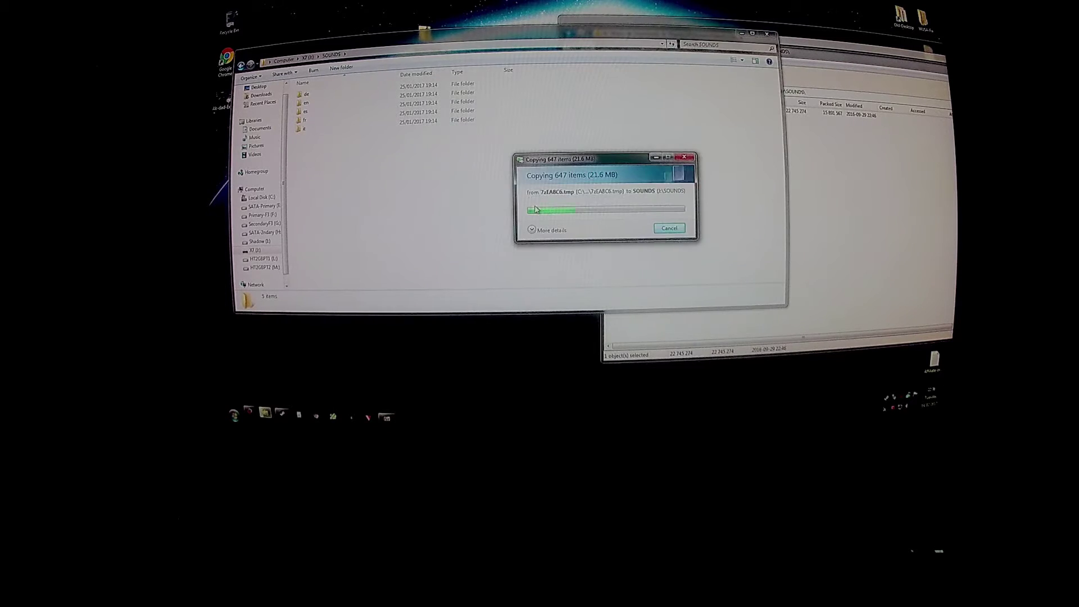
Step: Copy the Amber22 sound files into X7's SOUNDS folder, replacing conflicting files
key("Return")
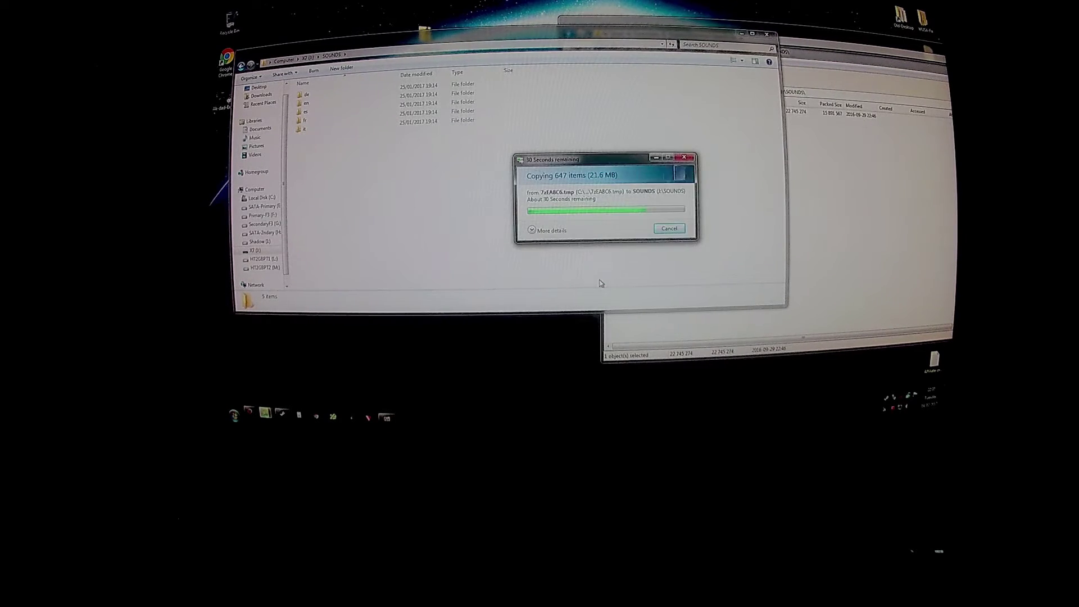